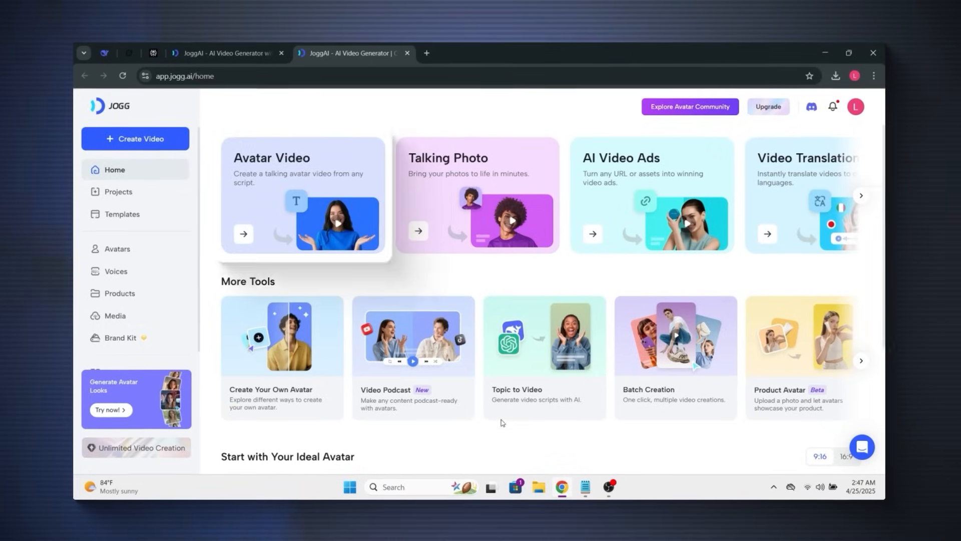
# Start a new avatar video with the Benjamin Studio avatar in 16:9 and go to its script
pyautogui.click(299, 198)
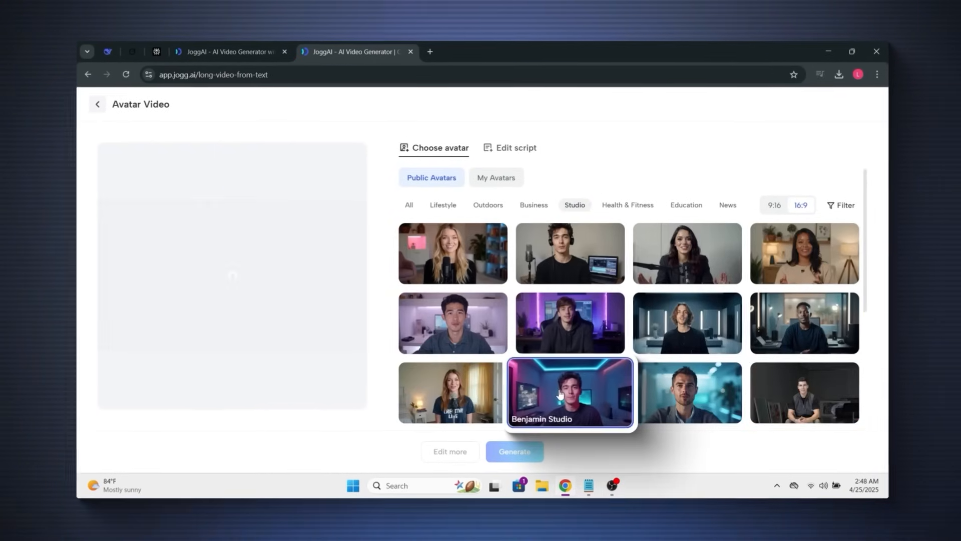
pyautogui.click(499, 148)
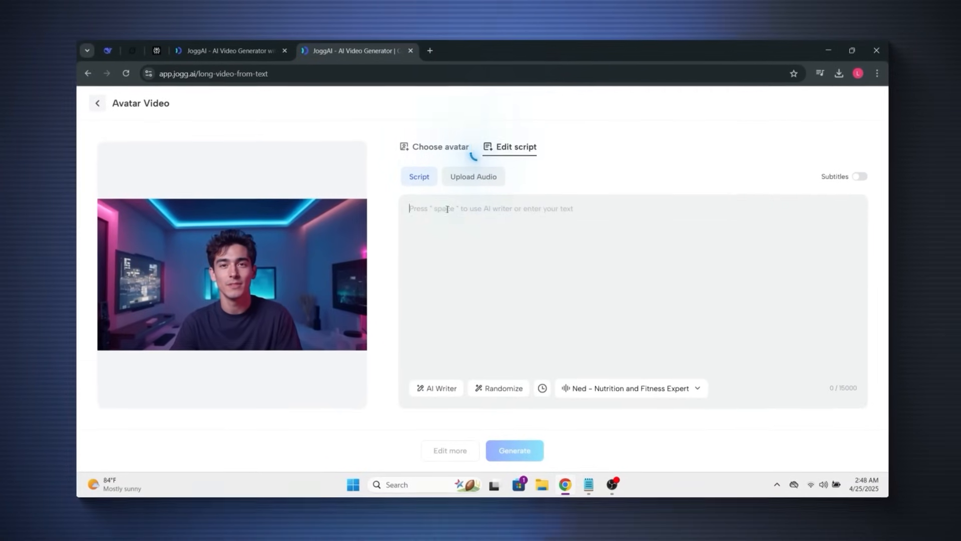
pyautogui.click(438, 211)
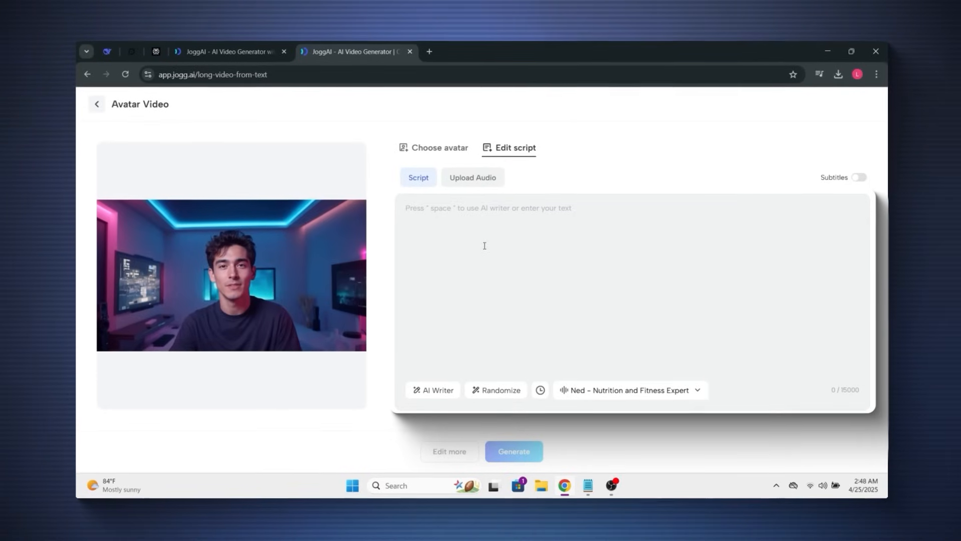
pyautogui.moveTo(267, 290)
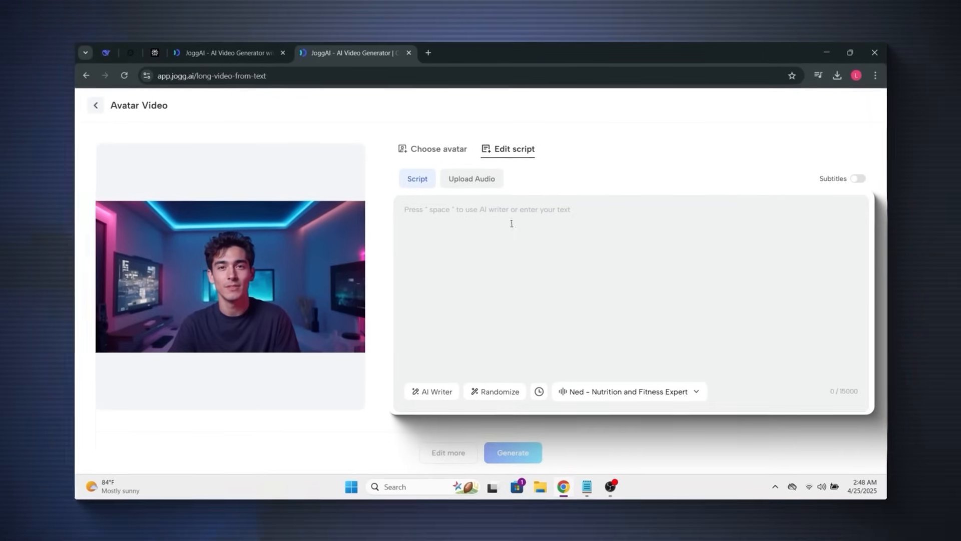
# Enter the script text beginning "YouTube par successful hone ka sapna har creator dekhta hai", using written text instead of uploaded audio
pyautogui.click(469, 185)
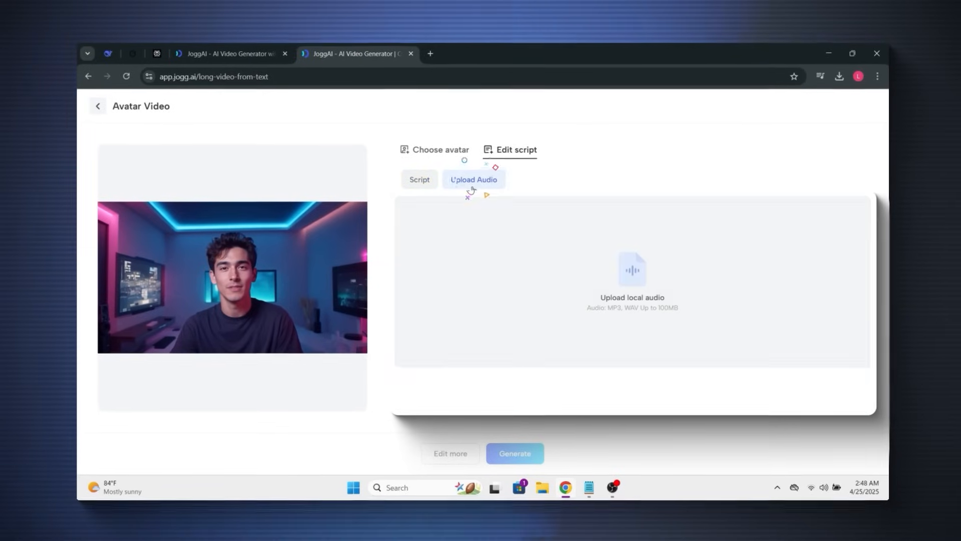
pyautogui.click(415, 178)
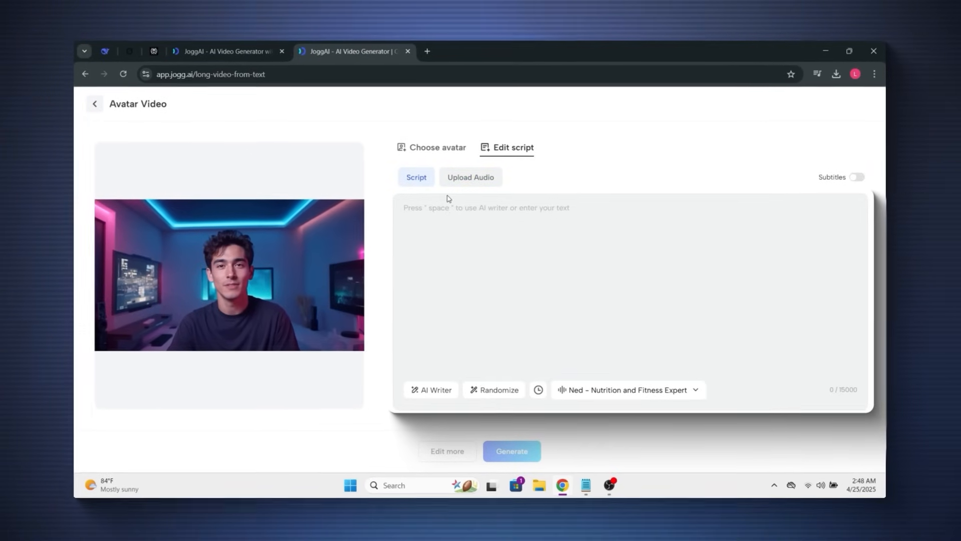
pyautogui.click(455, 209)
pyautogui.write('YouTube par successful hone ka sapna har creator dekhta hai, lekin iss journey me kuch aise challenges hain jo har kisi ko face karne padte hain—aur 2025 me yeh landscape aur bhi competitive ho chuka hai. Tumne bilkul sahi pakda: camera ke samne confidently bolna, script likhna, voiceover, editing, thumbnail banana—ye sab common struggles hain. Lekin, ab AI tools in sabko itna aasaan bana chuke hain ki agar abhi bhi tum inhi basic cheezon me phase ho, toh sach me, game jeetna mushkil hai.')
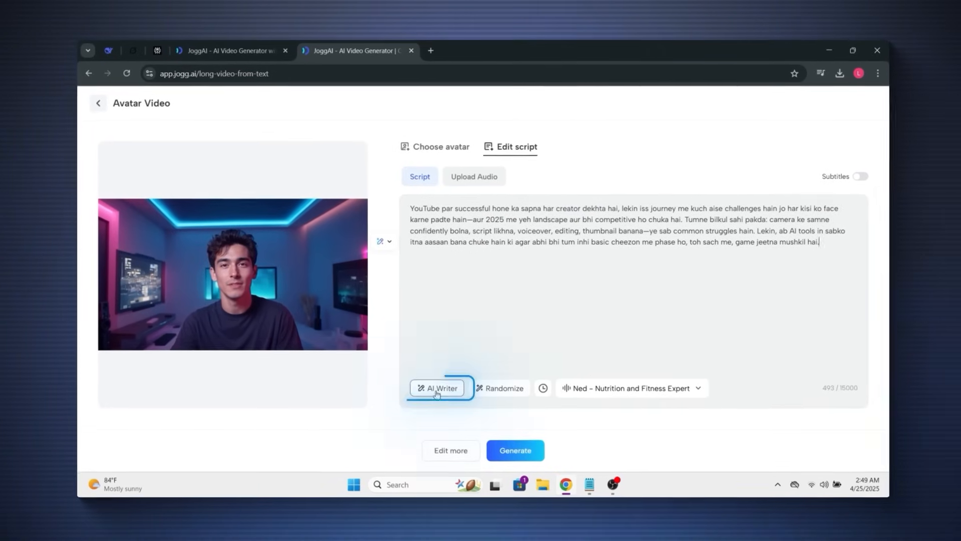
pyautogui.click(436, 392)
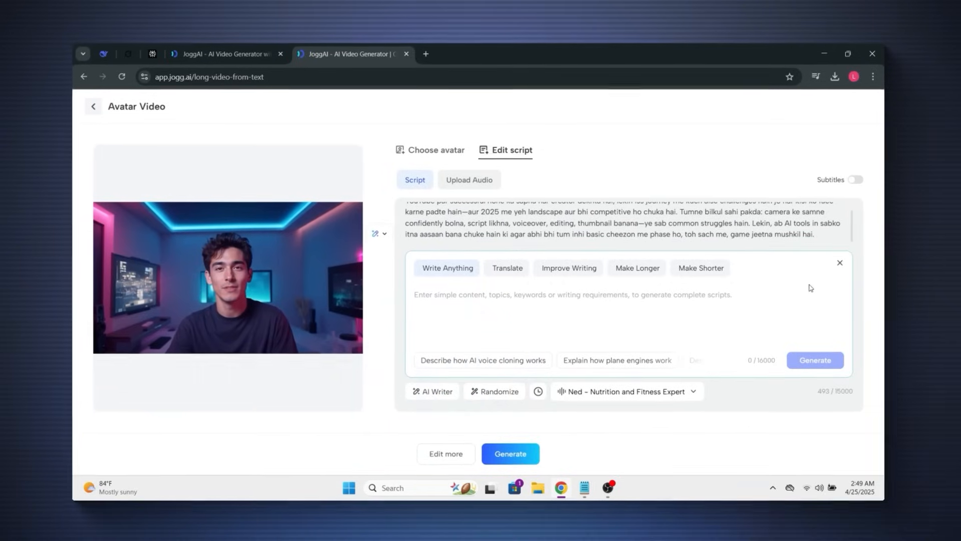
pyautogui.click(845, 262)
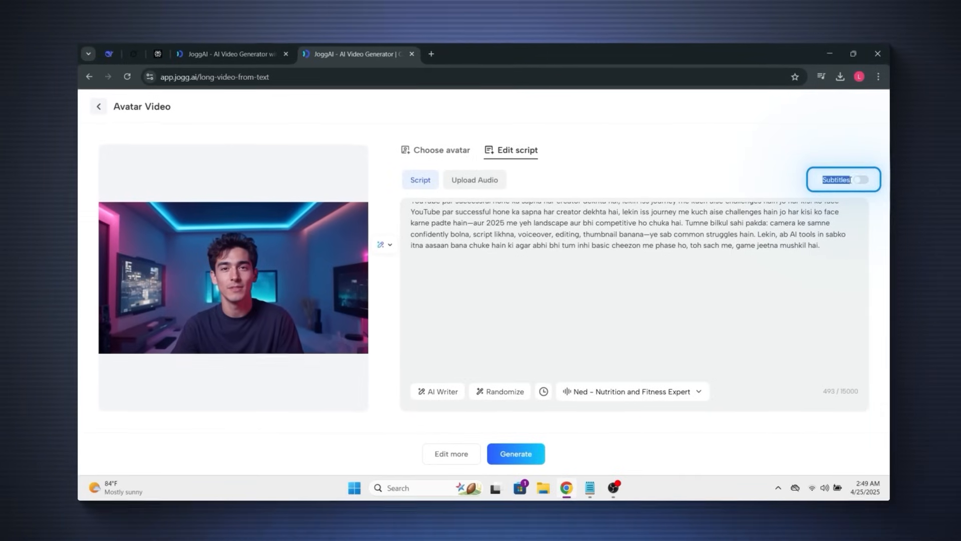
pyautogui.click(859, 179)
pyautogui.click(857, 179)
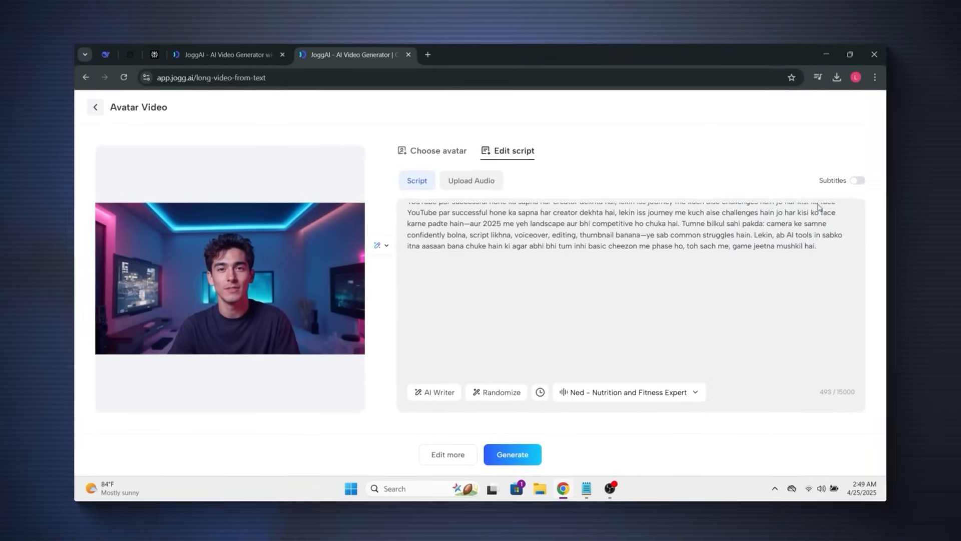
# Set the voice to Adam Stone - late night radio, filtering by adam, Male and Hindi, and open the video for further editing
pyautogui.click(691, 394)
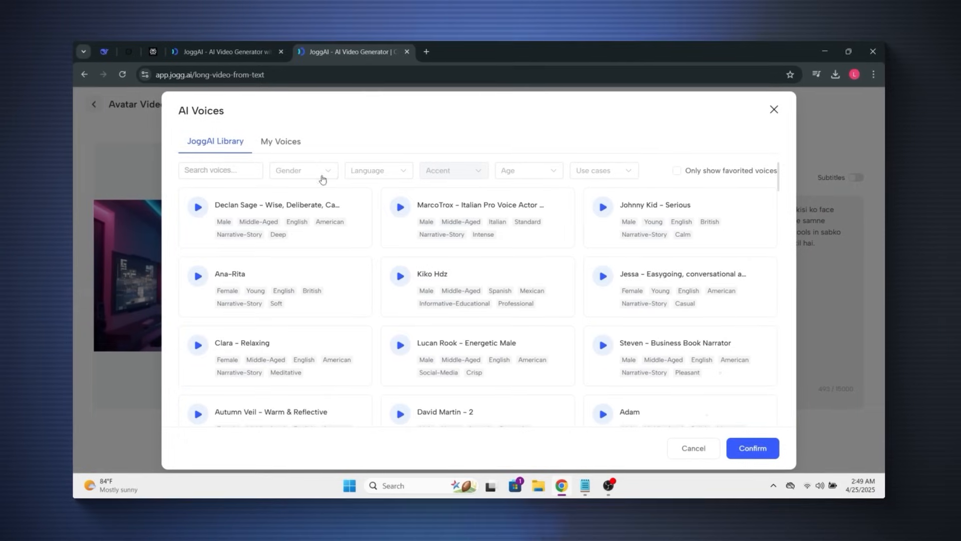
pyautogui.write('adam')
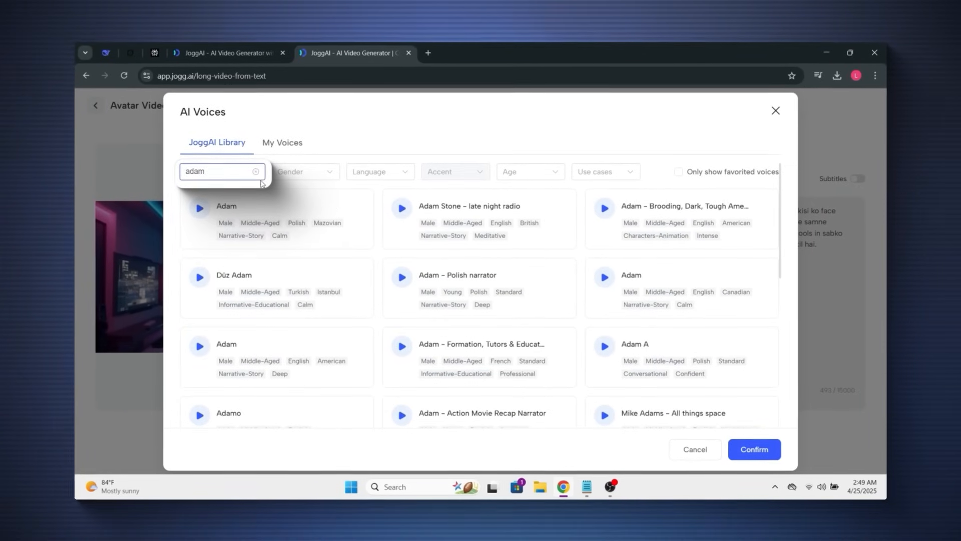
pyautogui.click(325, 177)
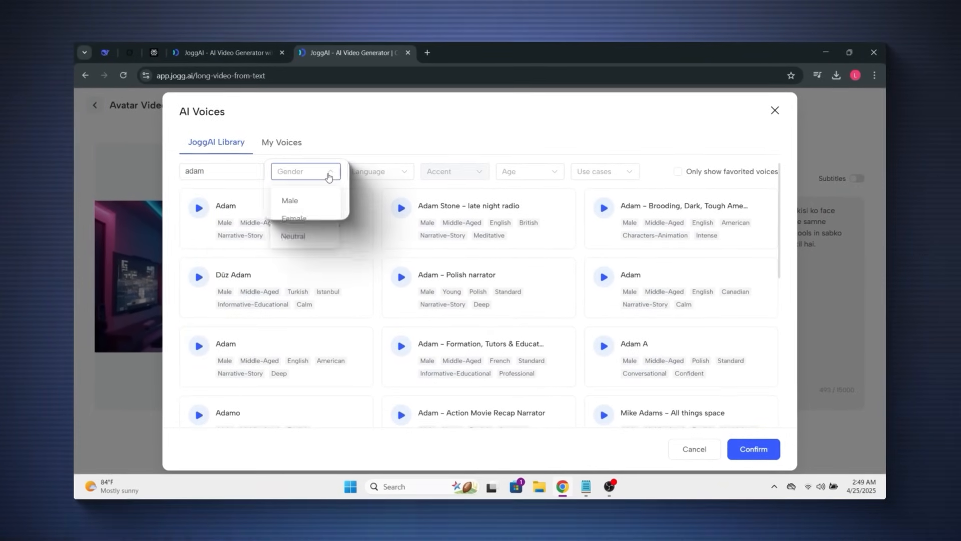
pyautogui.click(297, 201)
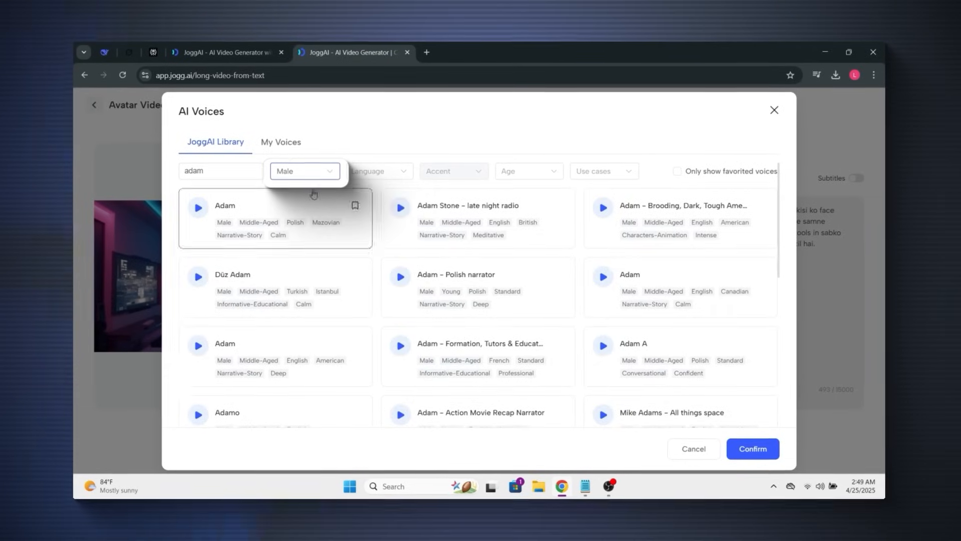
pyautogui.click(385, 172)
pyautogui.write('hindi')
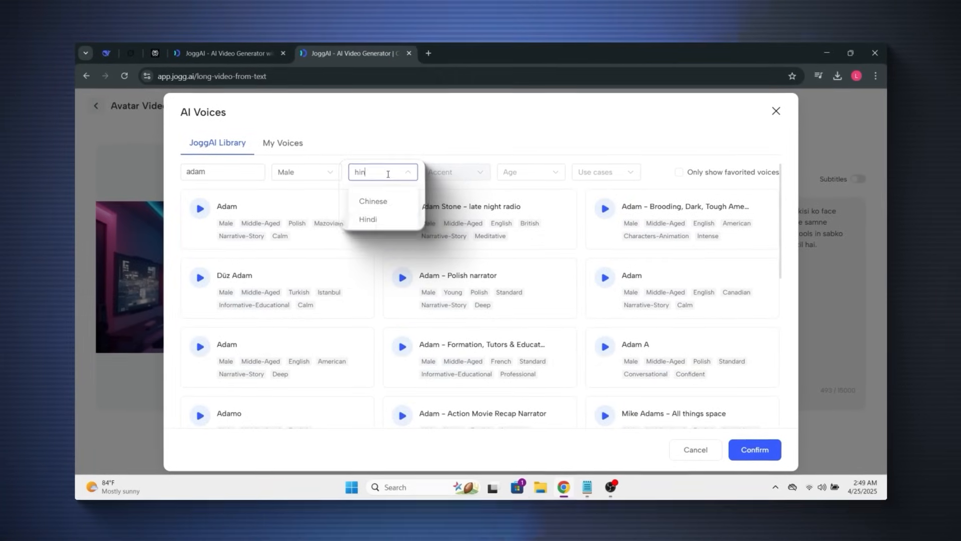
pyautogui.click(368, 171)
pyautogui.write('nepali')
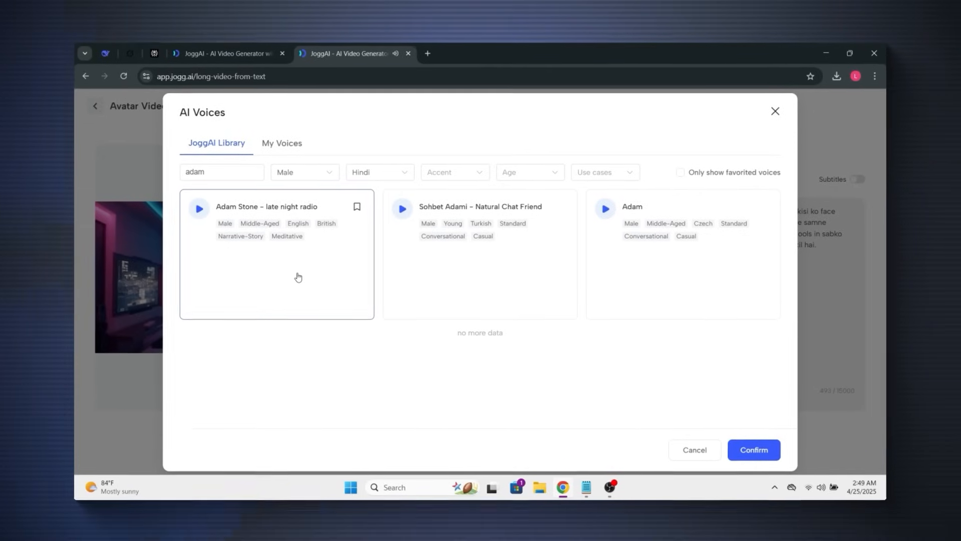
pyautogui.click(754, 450)
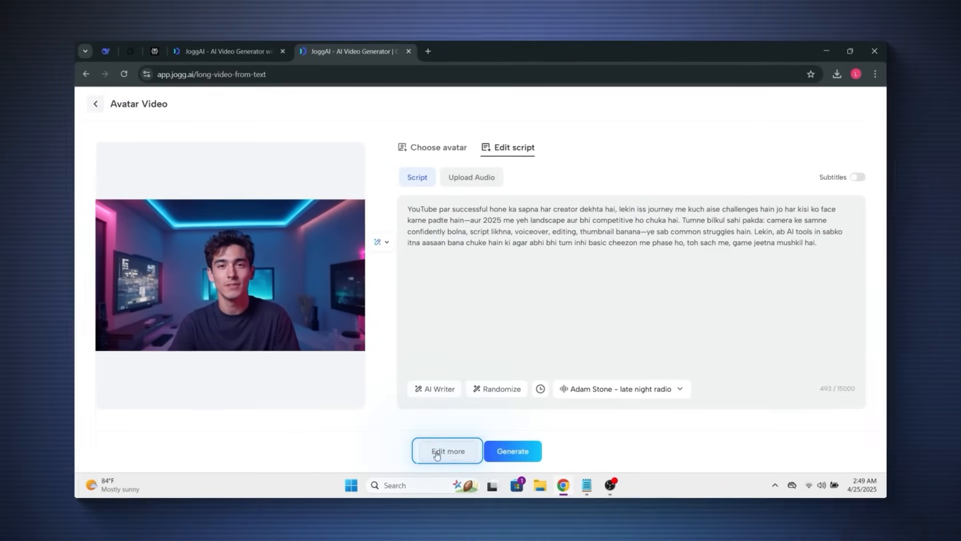
pyautogui.click(449, 455)
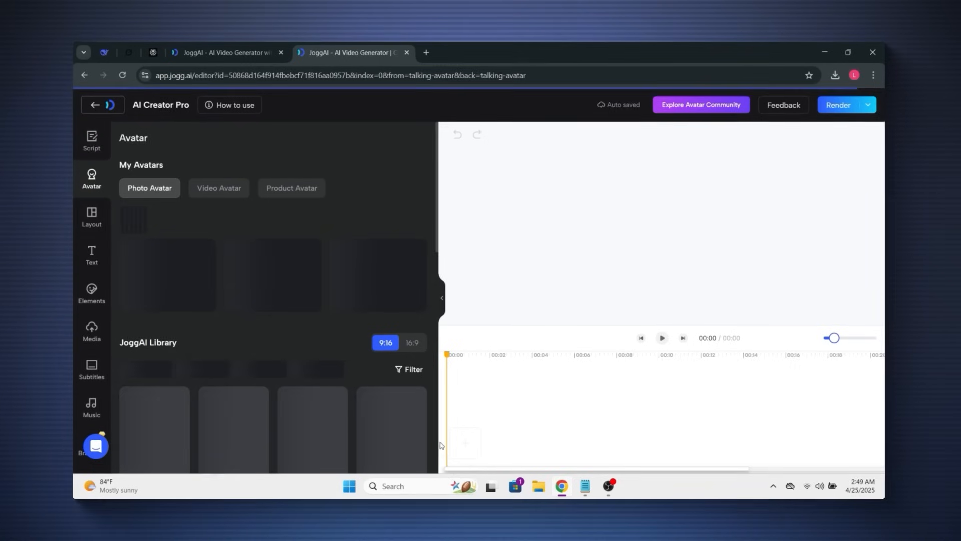
# Examine the editor's sticker, text, music, photo and video avatar, and script options
pyautogui.click(102, 304)
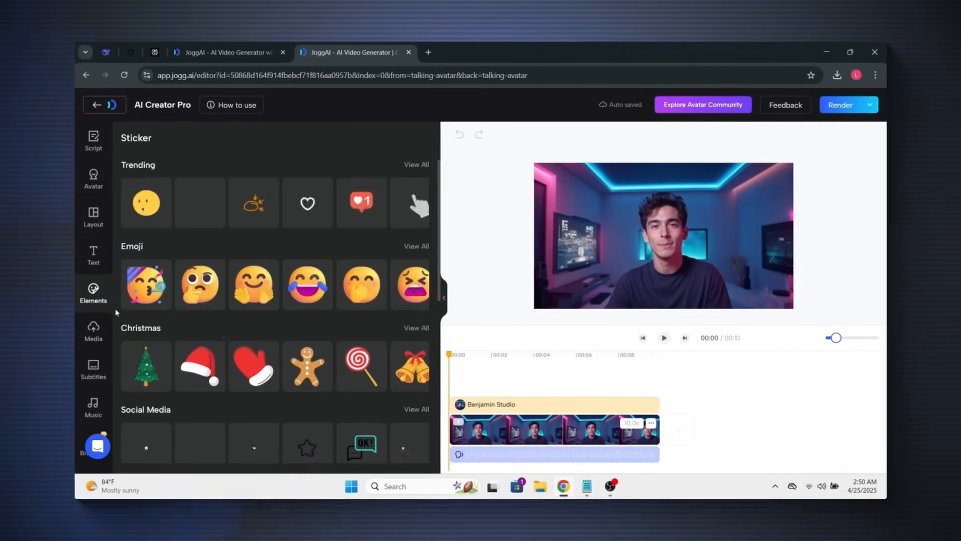
pyautogui.scroll(-10, 226, 300)
pyautogui.click(93, 255)
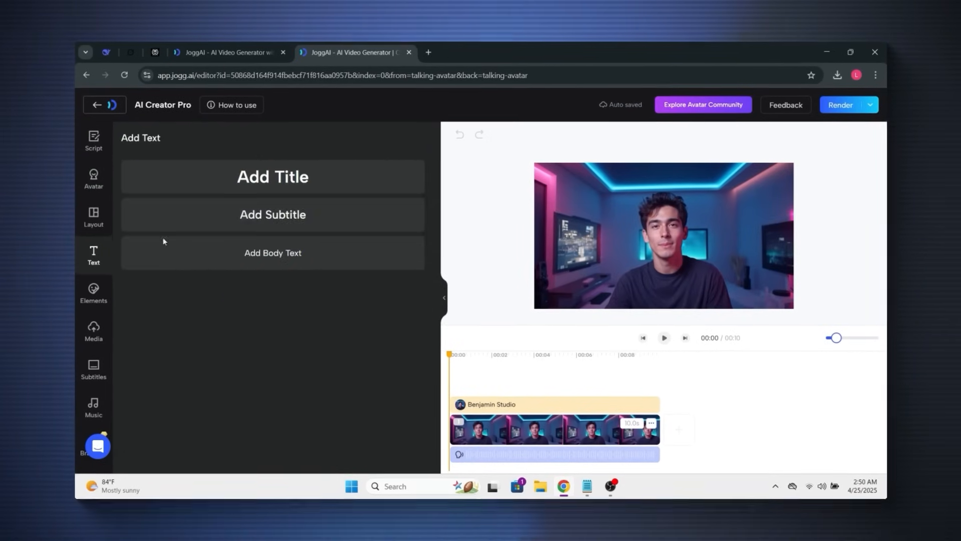
pyautogui.click(93, 407)
pyautogui.scroll(-3, 221, 318)
pyautogui.click(93, 176)
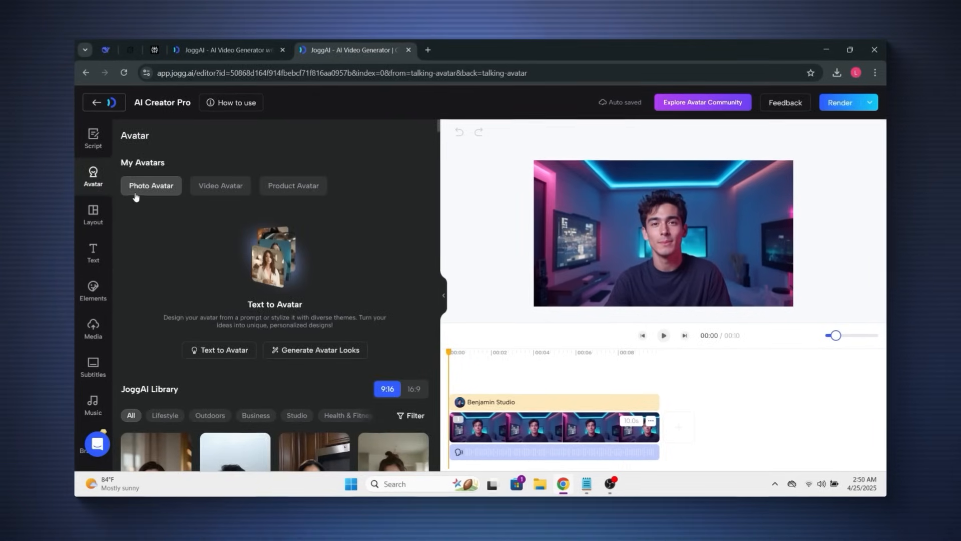
pyautogui.click(199, 188)
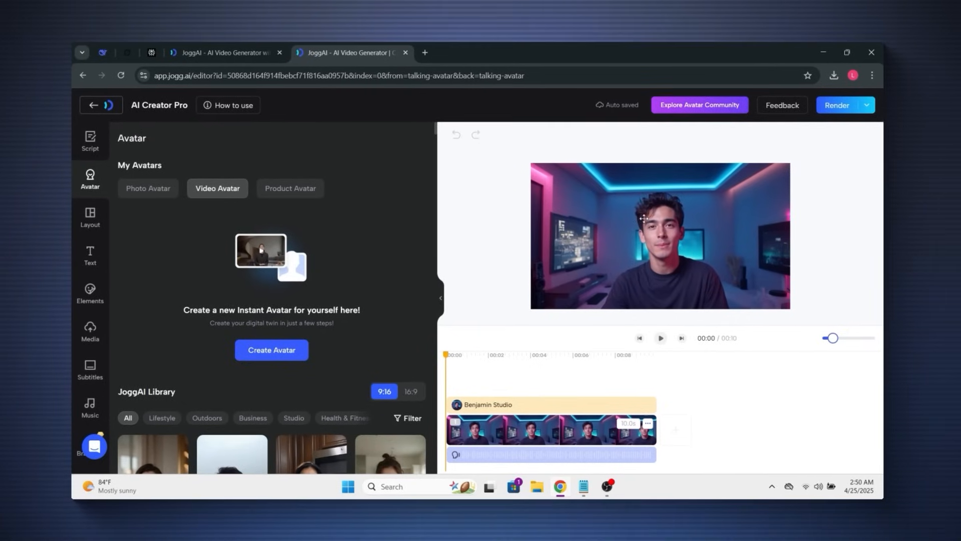
pyautogui.click(154, 196)
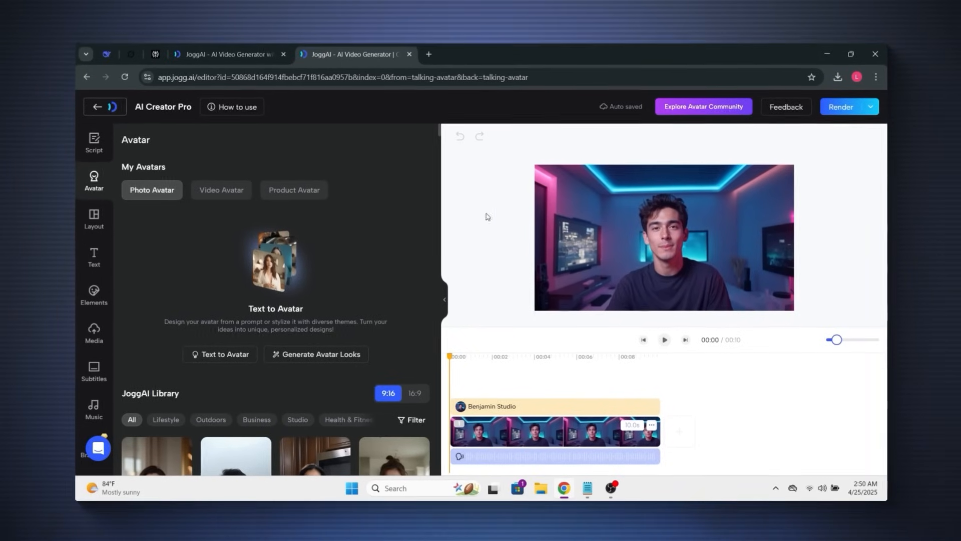
pyautogui.click(94, 142)
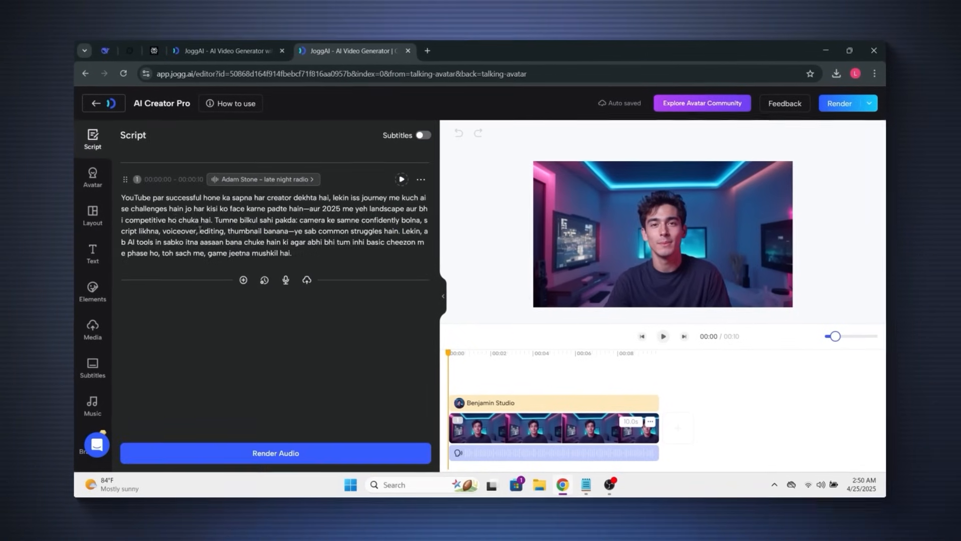
pyautogui.click(89, 182)
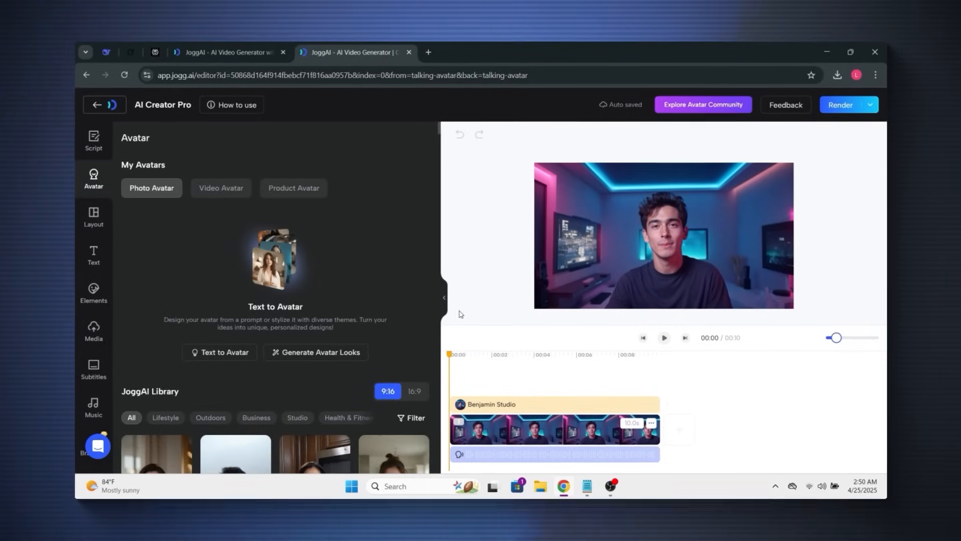
# Remove the background of the Benjamin Studio avatar
pyautogui.click(443, 297)
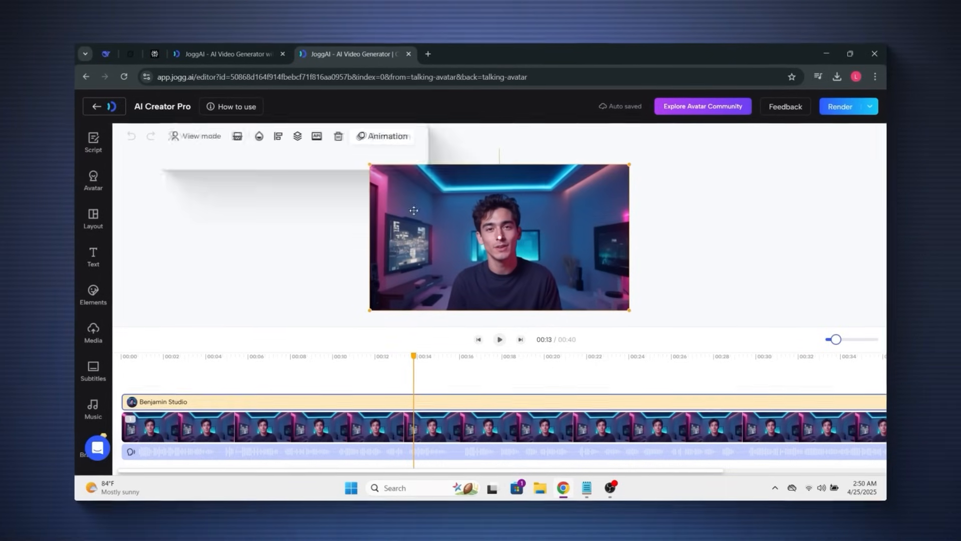
pyautogui.click(259, 135)
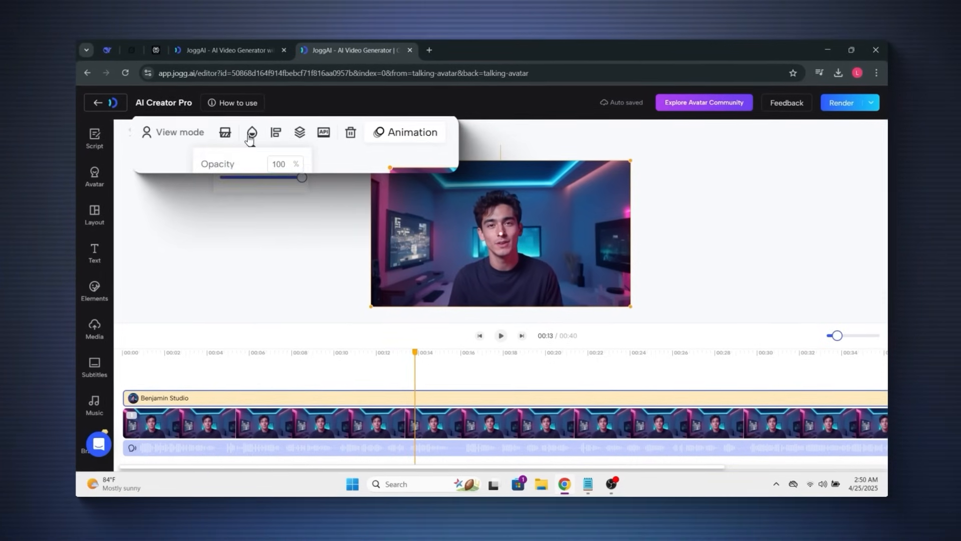
pyautogui.click(251, 137)
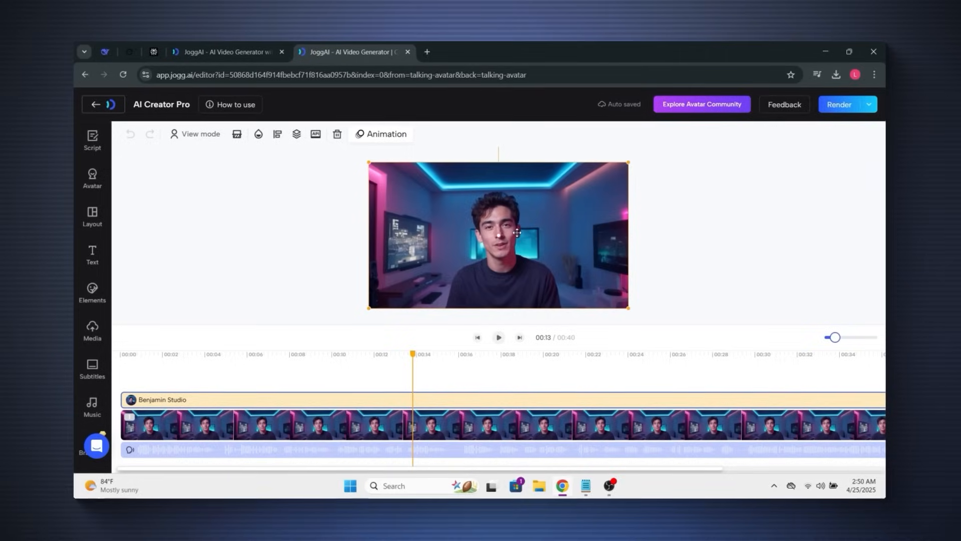
pyautogui.click(235, 138)
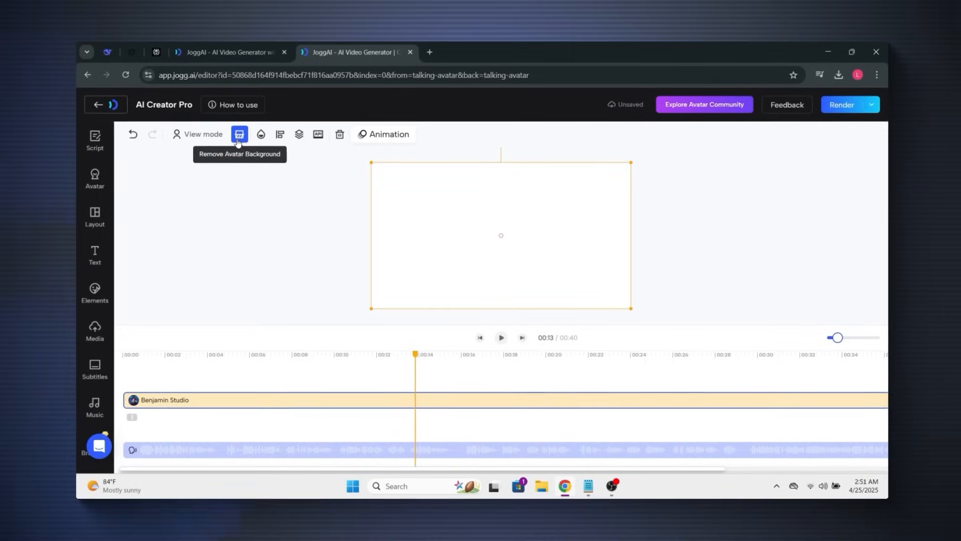
# Upload the image studio 2.png and add it to the video scene
pyautogui.click(93, 330)
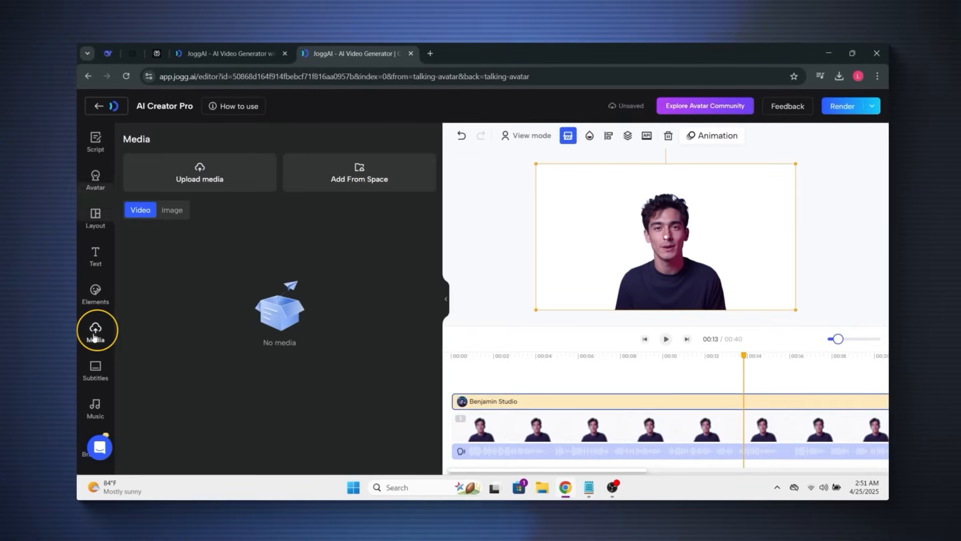
pyautogui.click(168, 210)
pyautogui.click(206, 186)
pyautogui.doubleClick(198, 214)
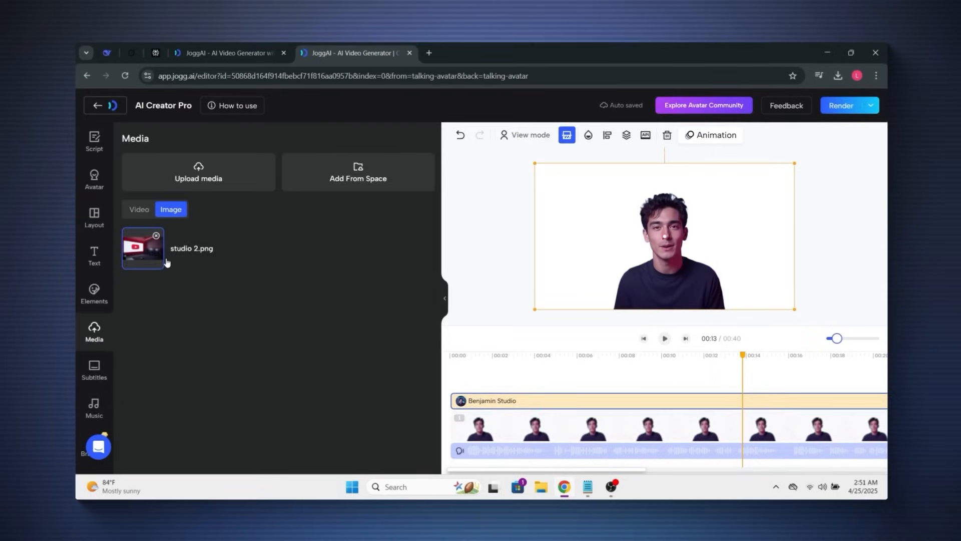
pyautogui.click(134, 255)
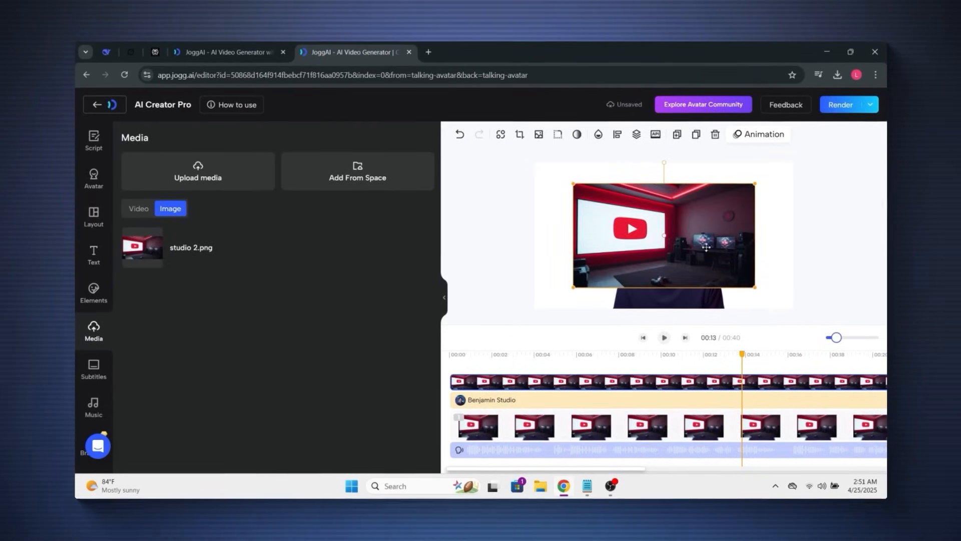
# Enlarge the studio image to fill the whole frame and move it behind the avatar
pyautogui.moveTo(755, 288); pyautogui.dragTo(792, 308)
pyautogui.moveTo(758, 287); pyautogui.dragTo(783, 301)
pyautogui.click(637, 135)
pyautogui.click(613, 180)
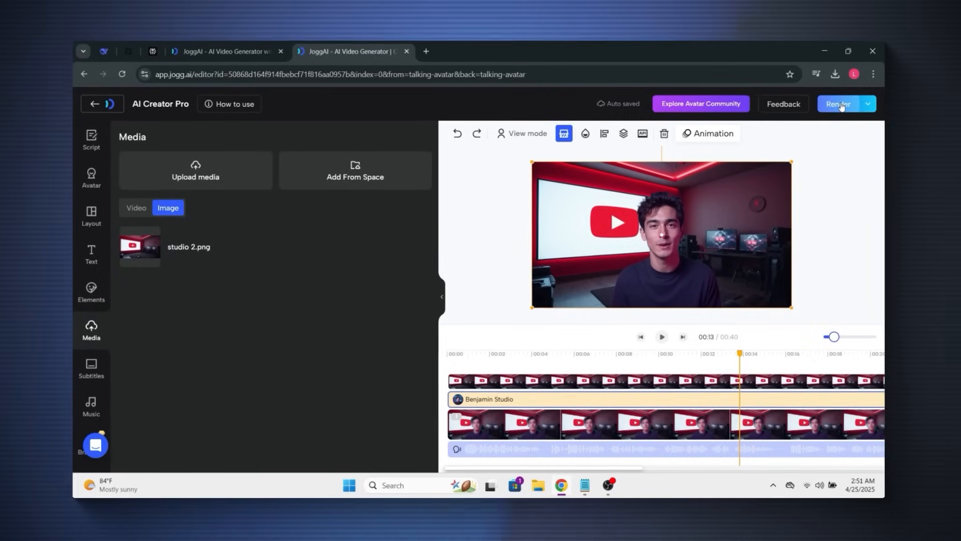
# Render the video and play the finished Benjamin Studio 0425 project
pyautogui.click(843, 108)
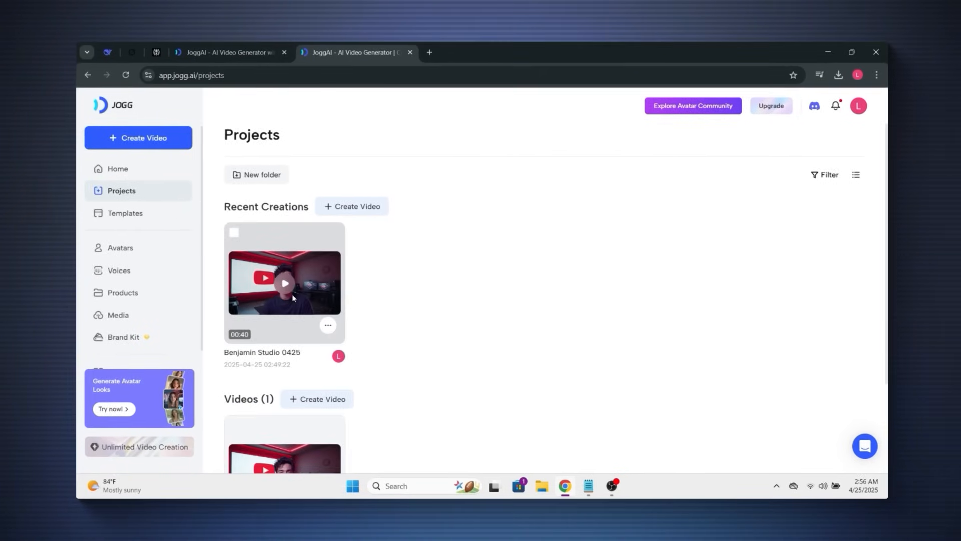
pyautogui.click(284, 285)
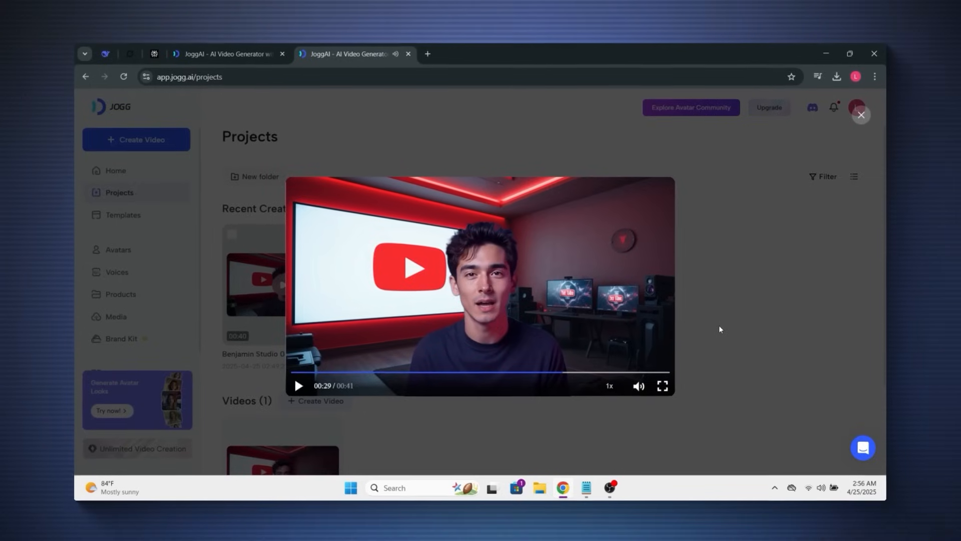
# Close the video preview, reopen the Benjamin Studio project in the editor and go to Text to Avatar for photo avatars
pyautogui.click(714, 286)
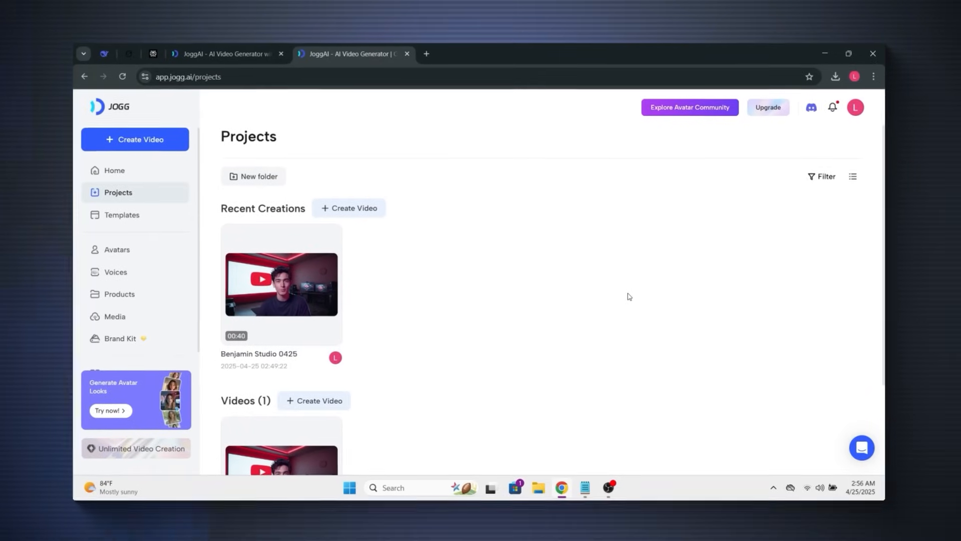
pyautogui.click(322, 324)
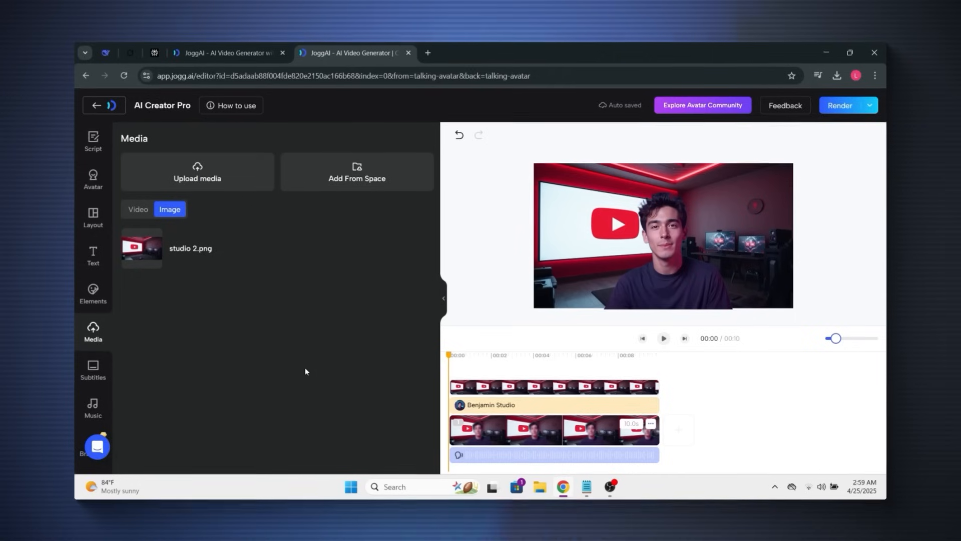
pyautogui.click(93, 178)
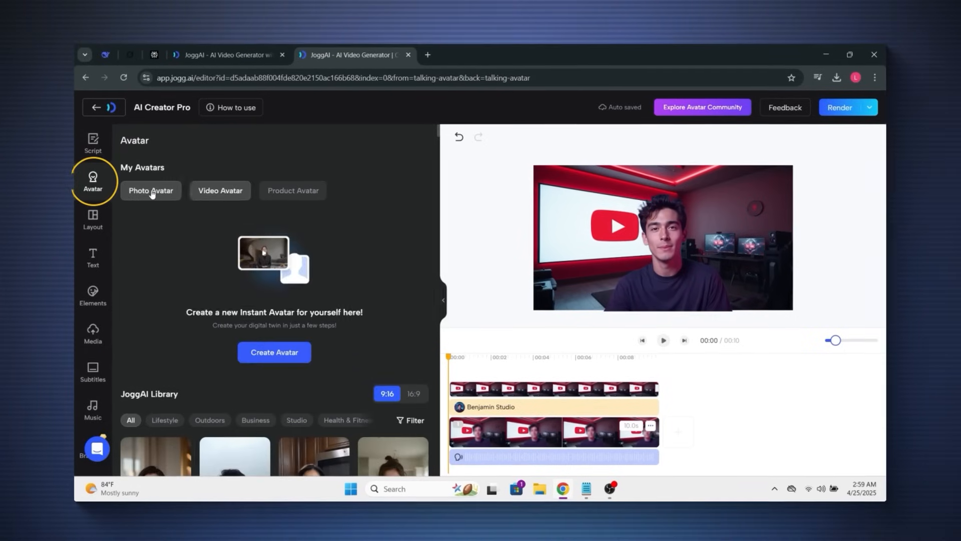
pyautogui.click(150, 191)
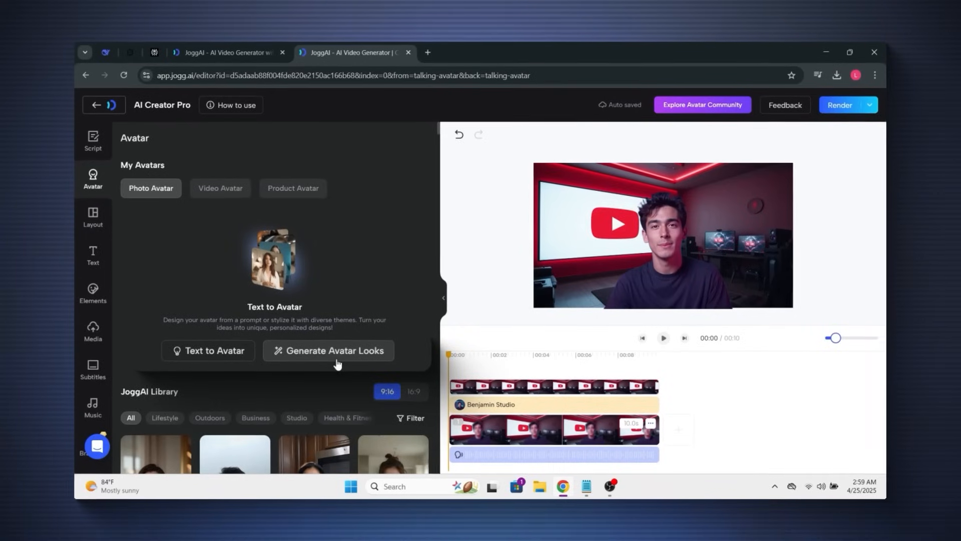
pyautogui.click(228, 361)
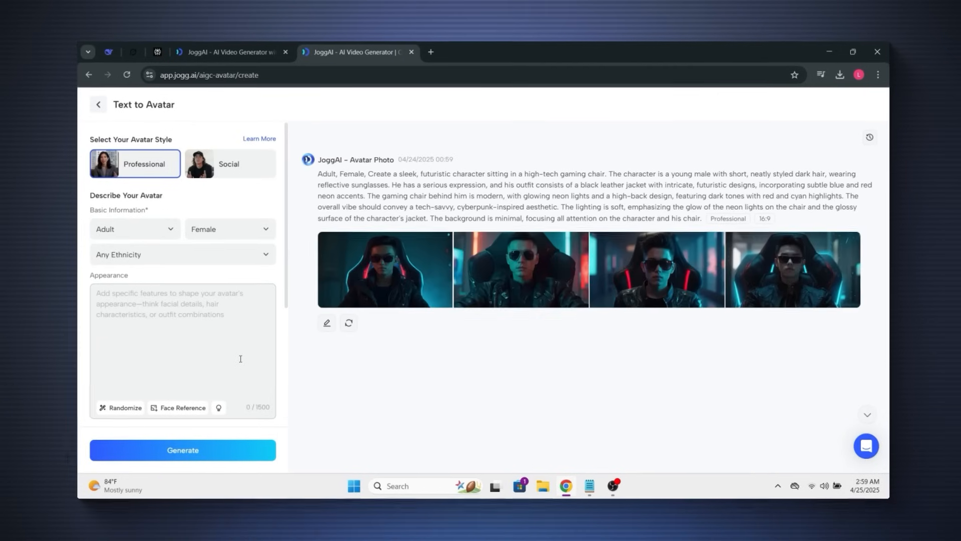
# Generate adult male Professional looks from the prompt about a futuristic character in a high-tech gaming chair, and choose the fourth new look
pyautogui.click(240, 360)
pyautogui.moveTo(403, 328)
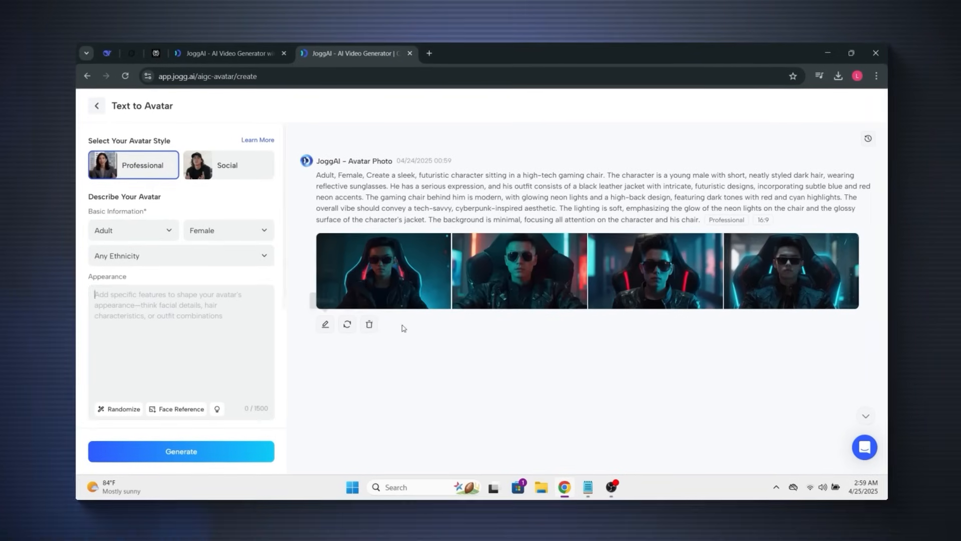
pyautogui.click(582, 481)
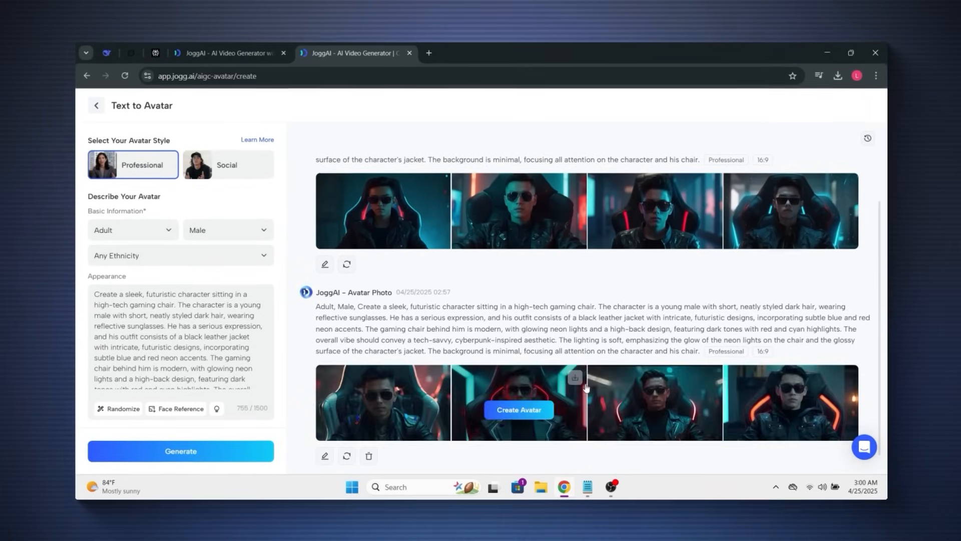
pyautogui.scroll(-1, 714, 400)
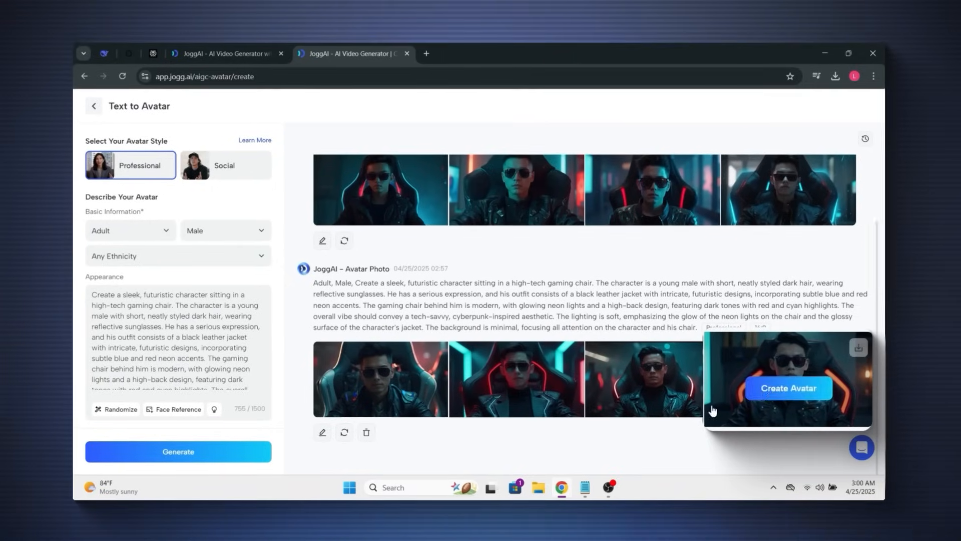
pyautogui.click(779, 394)
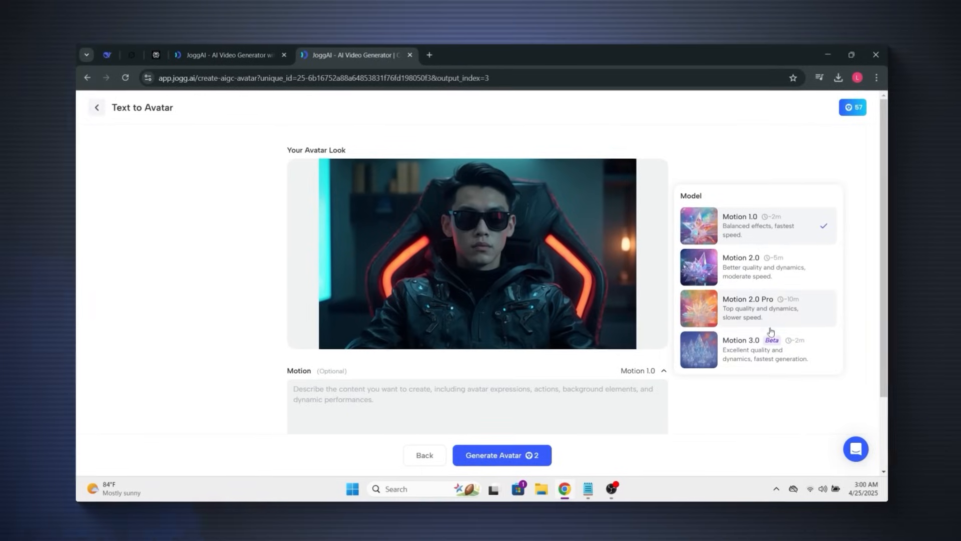
# Apply the Excited motion preset to the gaming-chair avatar, check the voice choices and generate the avatar
pyautogui.scroll(-2, 781, 285)
pyautogui.scroll(2, 769, 315)
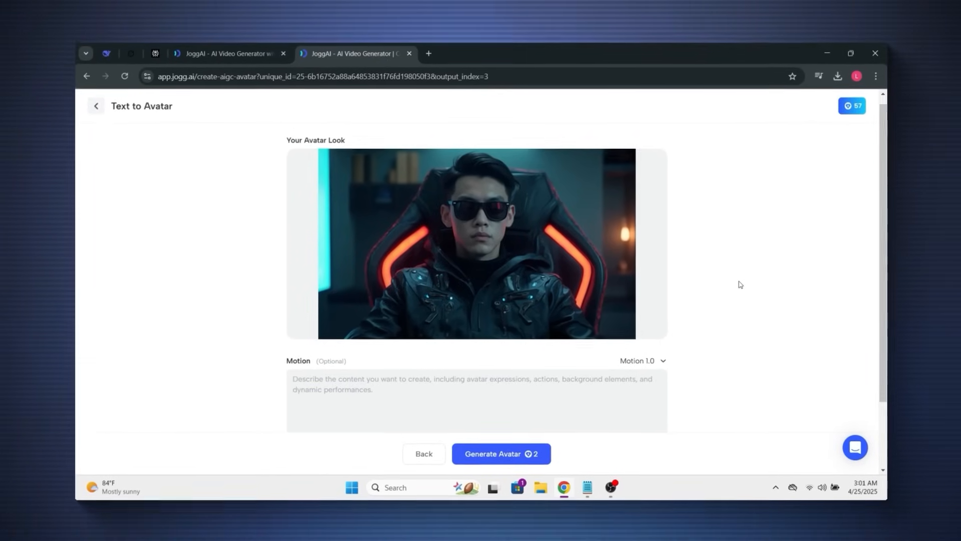
pyautogui.scroll(-2, 550, 331)
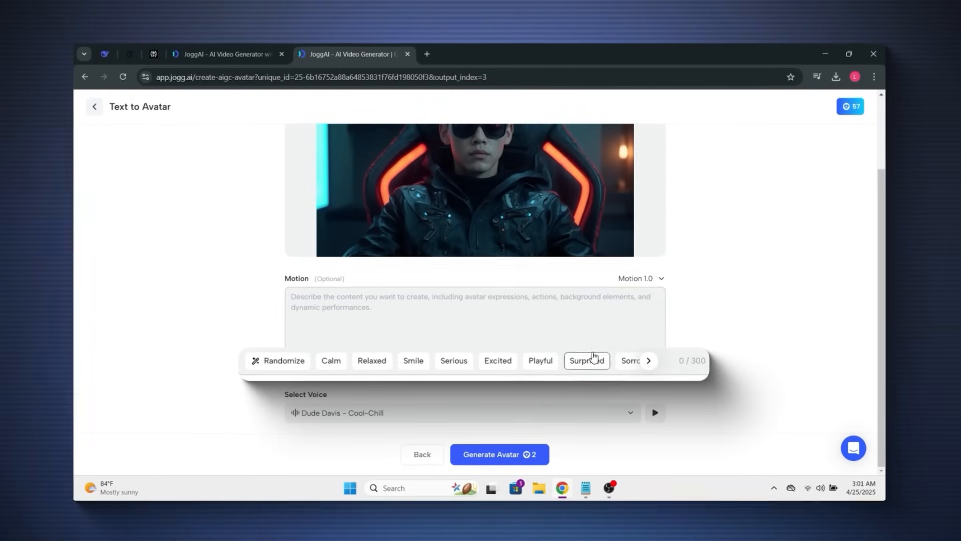
pyautogui.click(488, 364)
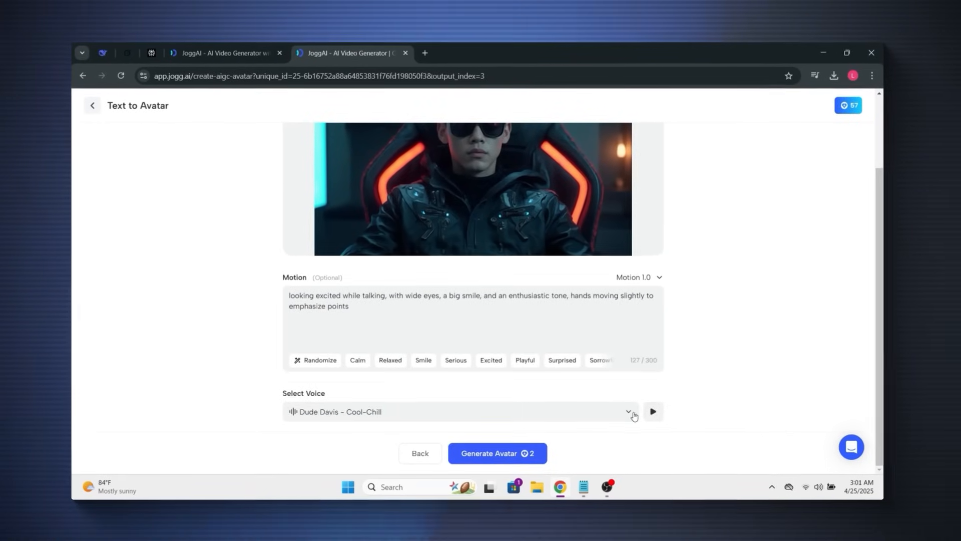
pyautogui.click(634, 416)
pyautogui.click(775, 113)
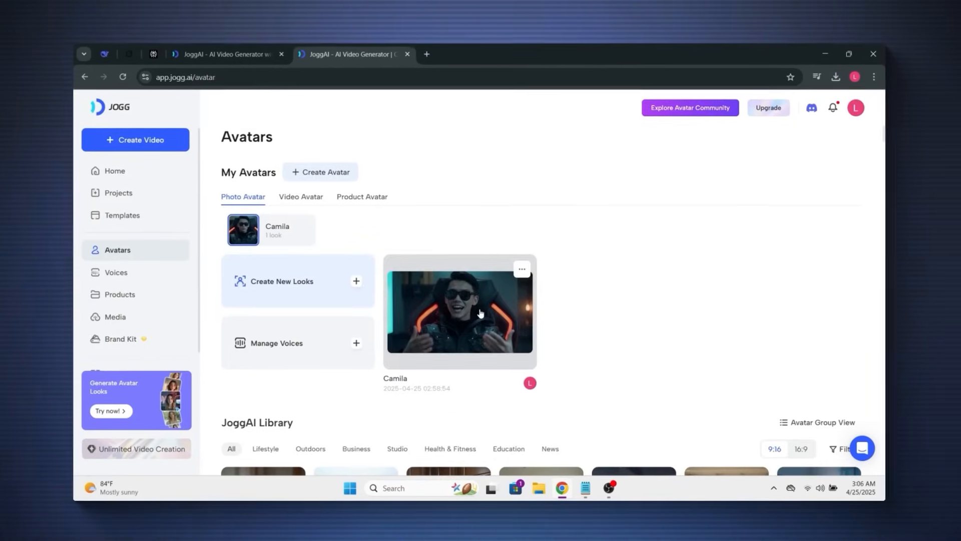
# Start an avatar video with the new gaming-chair avatar and enter the script beginning "YouTube par successful hone ka sapna har creator dekhta hai"
pyautogui.click(482, 309)
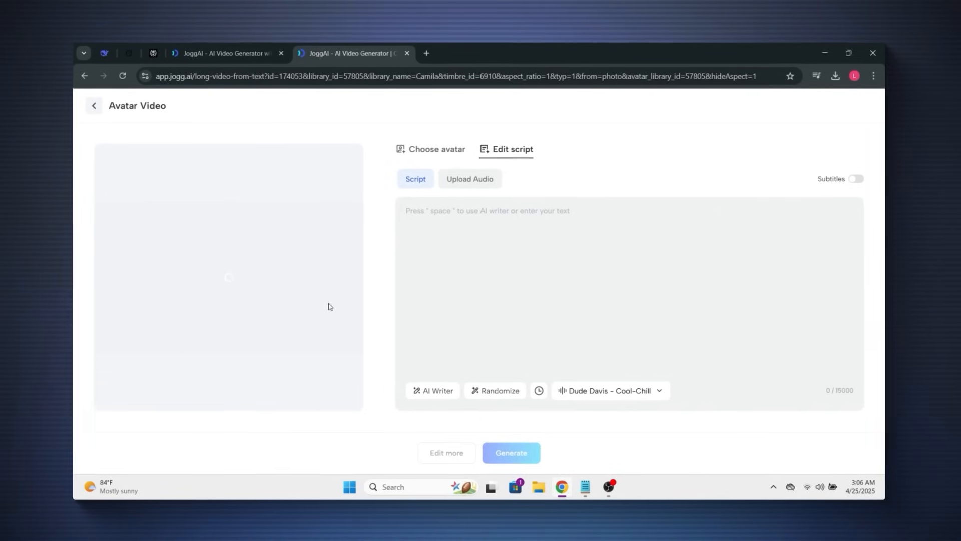
pyautogui.write('YouTube par successful hone ka sapna har creator dekhta hai, lekin iss journey me kuch aise challenges hain jo har kisi ko face karne padte hain—aur 2025 me yeh landscape aur bhi competitive ho chuka hai. Tumne bilkul sahi pakda: camera ke samne confidently bolna, script likhna, voiceover, editing, thumbnail banana—ye sab common struggles hain. Lekin, ab AI tools in sabko itna aasaan bana chuke hain ki agar abhi bhi tum inhi basic cheezon me phase ho, toh sach me, game jeetna mushkil hai.')
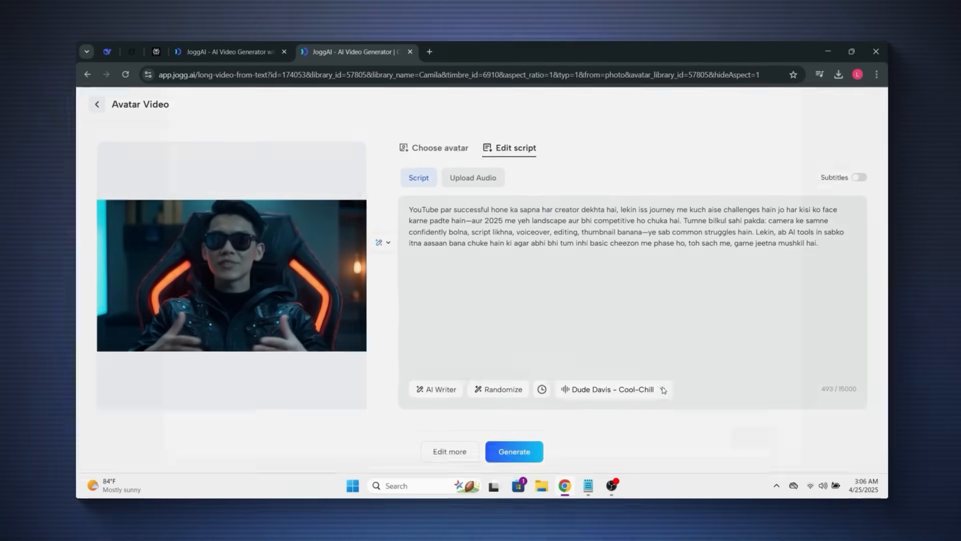
# Search the voice library for adam with the Male and Hindi filters, and set the voice to Adam Stone - late night radio
pyautogui.click(664, 390)
pyautogui.write('adam')
pyautogui.click(308, 173)
pyautogui.click(298, 198)
pyautogui.click(382, 173)
pyautogui.click(370, 214)
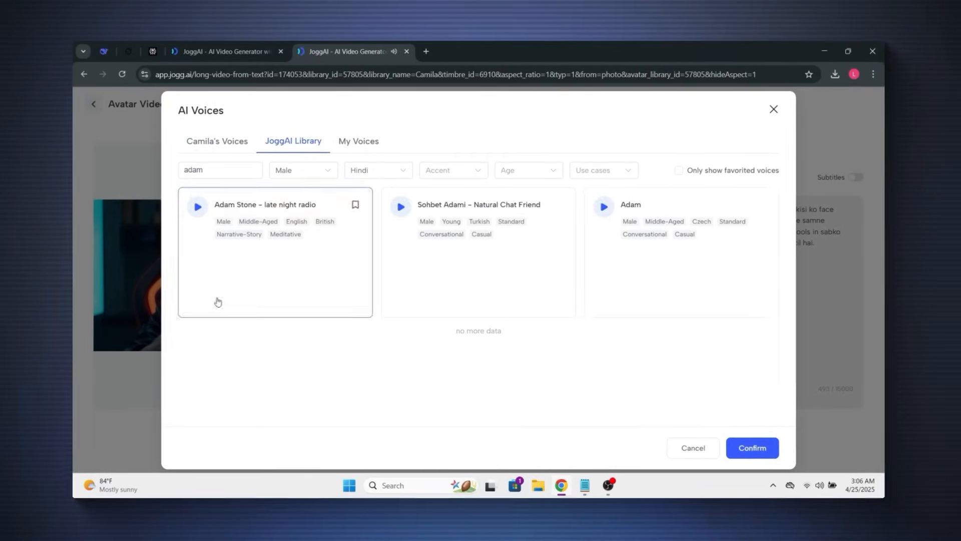
pyautogui.click(753, 448)
# Render the avatar video under the filename "Avatar For My SUBSCRIBER" and play the finished project
pyautogui.click(534, 452)
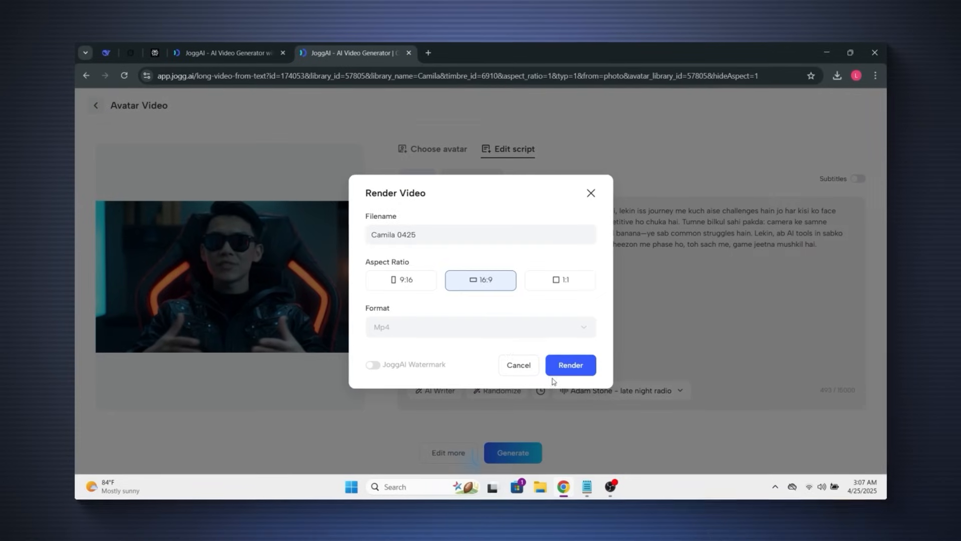
pyautogui.tripleClick(440, 235)
pyautogui.press('BackSpace')
pyautogui.write('Avatar For My SUBSCRIBER')
pyautogui.press('Return')
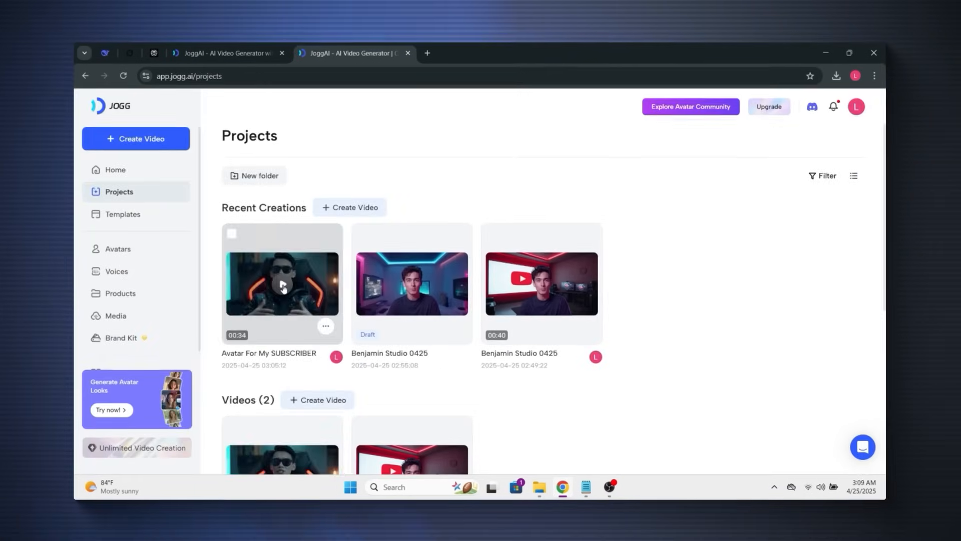
pyautogui.click(282, 284)
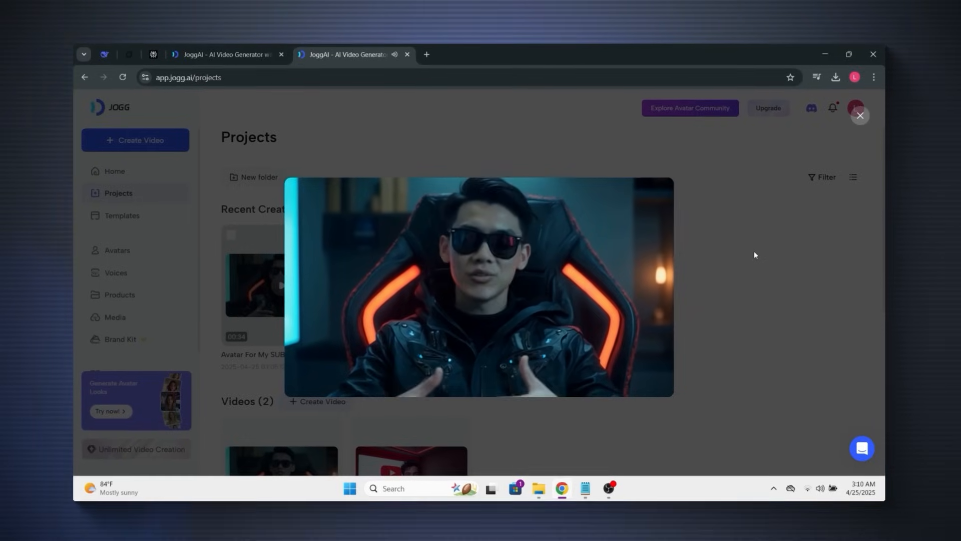
# Close the preview, start a Talking Photo project and upload the photo of the man in sunglasses sitting before computer monitors
pyautogui.click(745, 324)
pyautogui.click(125, 173)
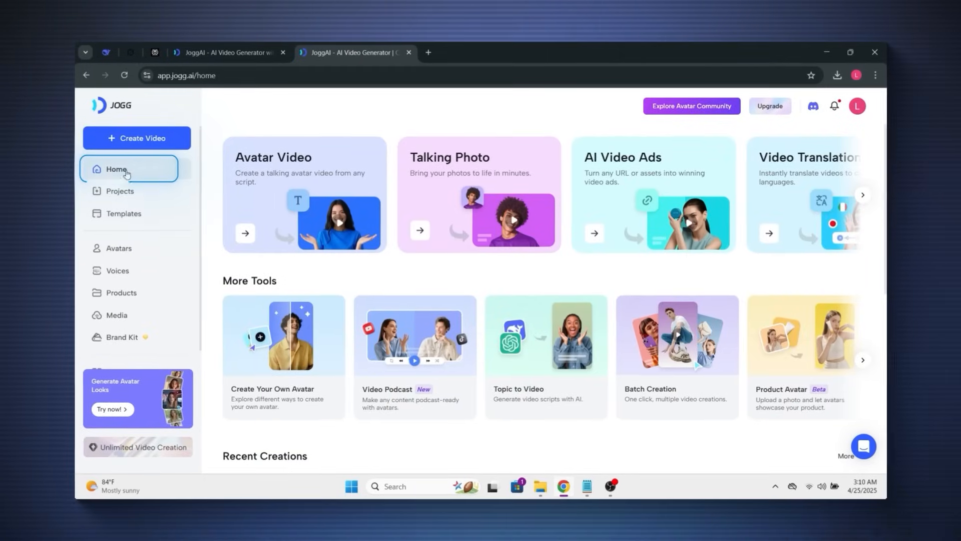
pyautogui.click(469, 195)
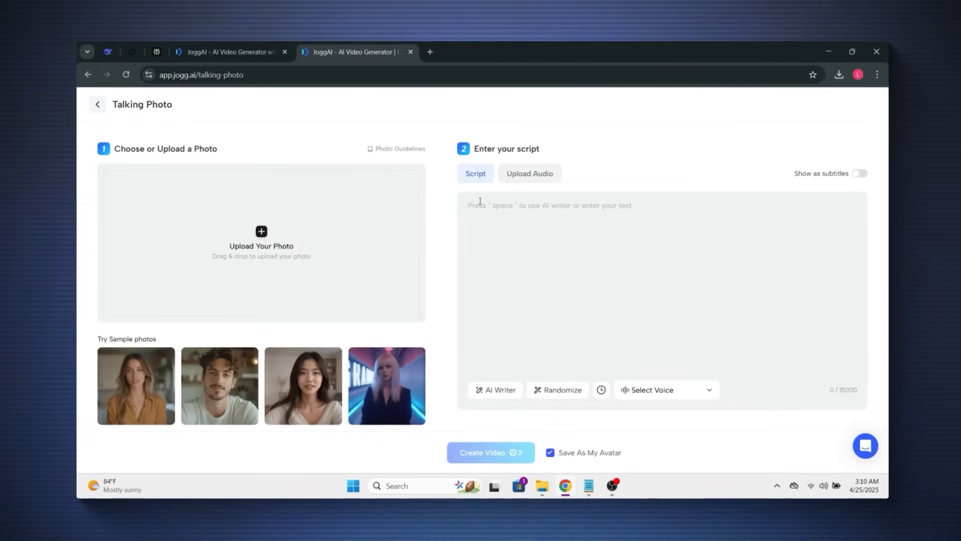
pyautogui.click(251, 255)
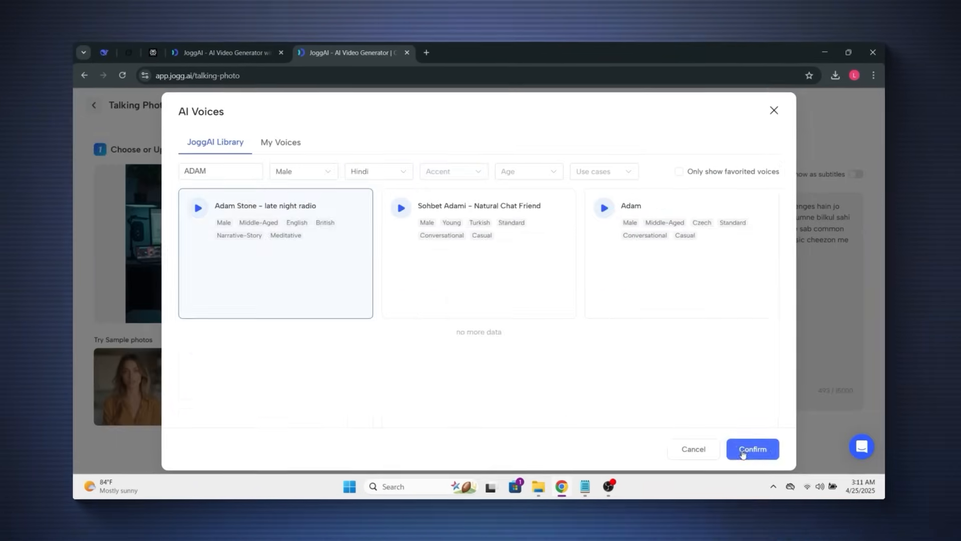
# Create the talking photo video with the YouTube script, the Adam Stone - late night radio voice and subtitles, and play the finished video
pyautogui.click(751, 448)
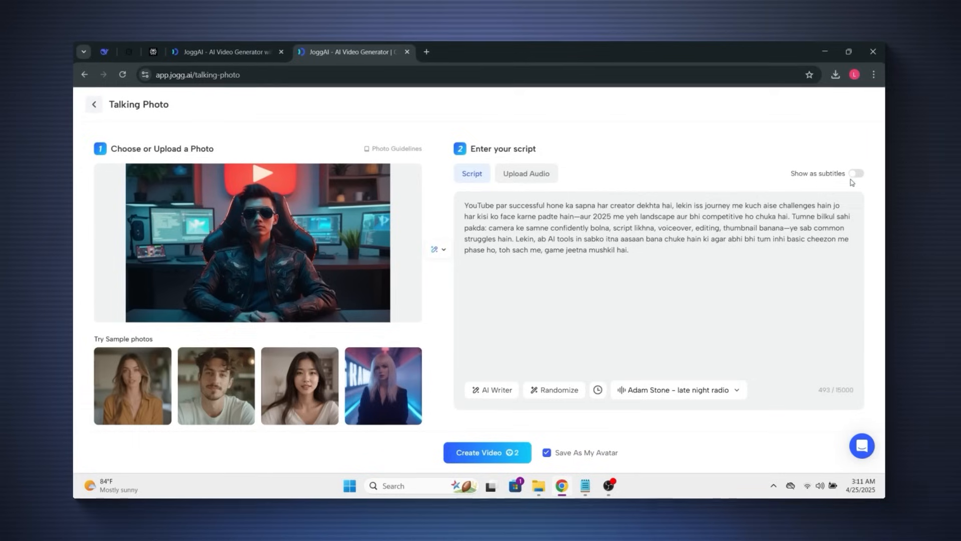
pyautogui.click(854, 178)
pyautogui.click(494, 454)
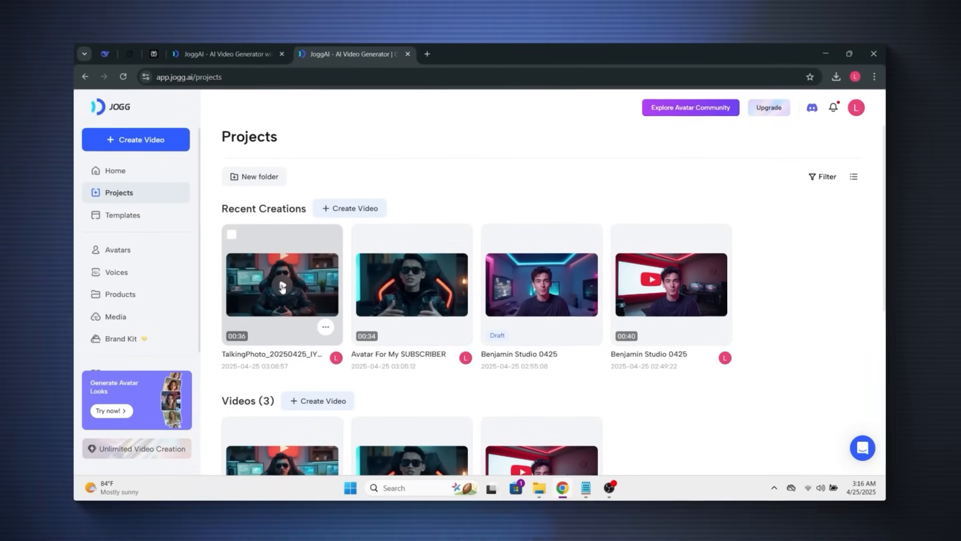
pyautogui.click(285, 285)
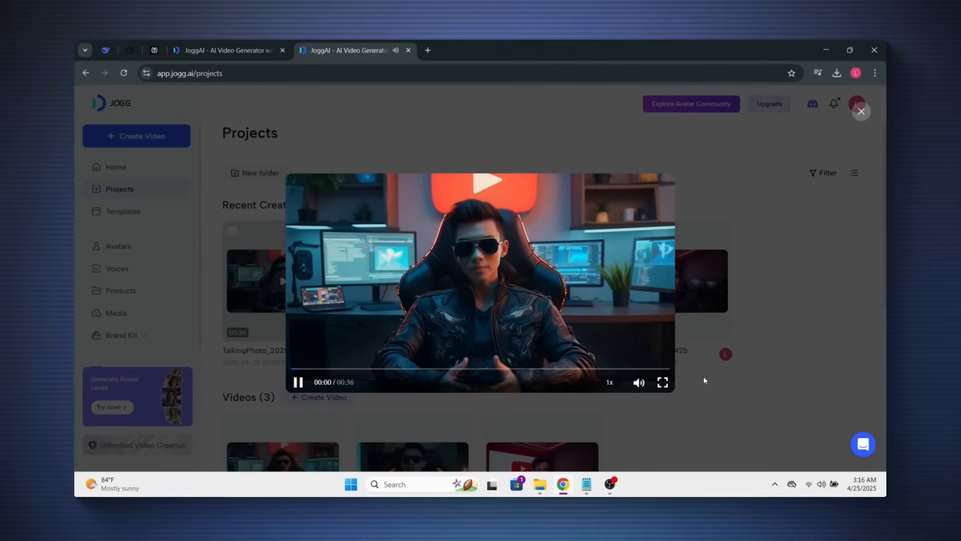